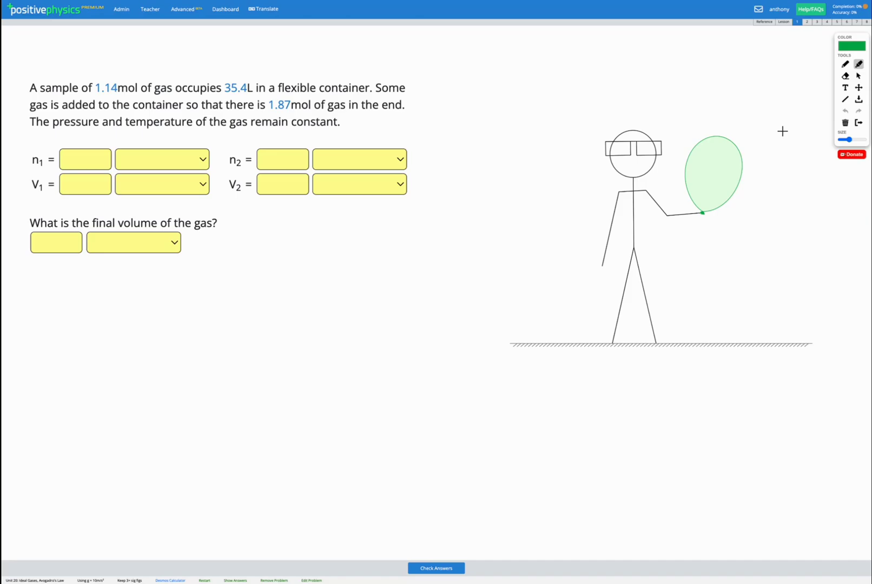
Highlight the given quantities 1.14mol, 35.4L and 1.87mol in the problem text.
drag(93, 87, 140, 87)
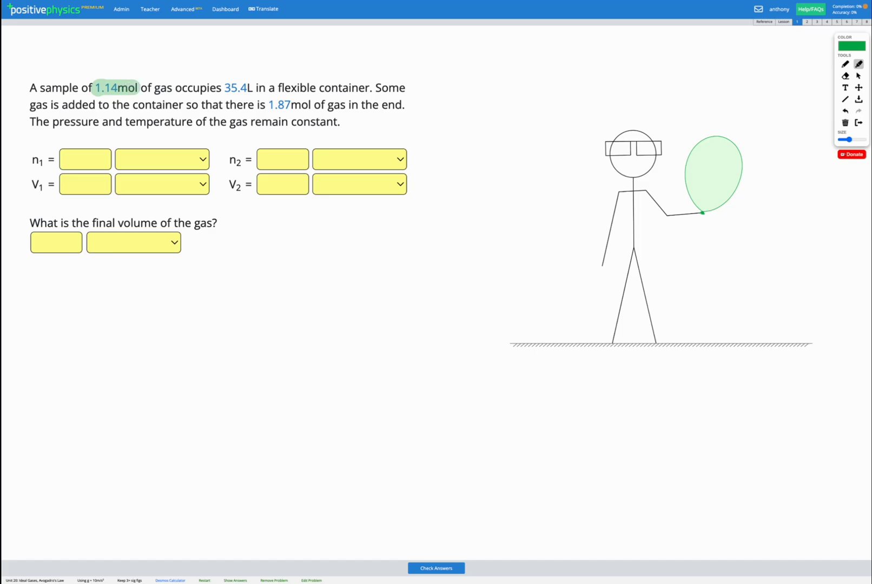
drag(219, 87, 255, 87)
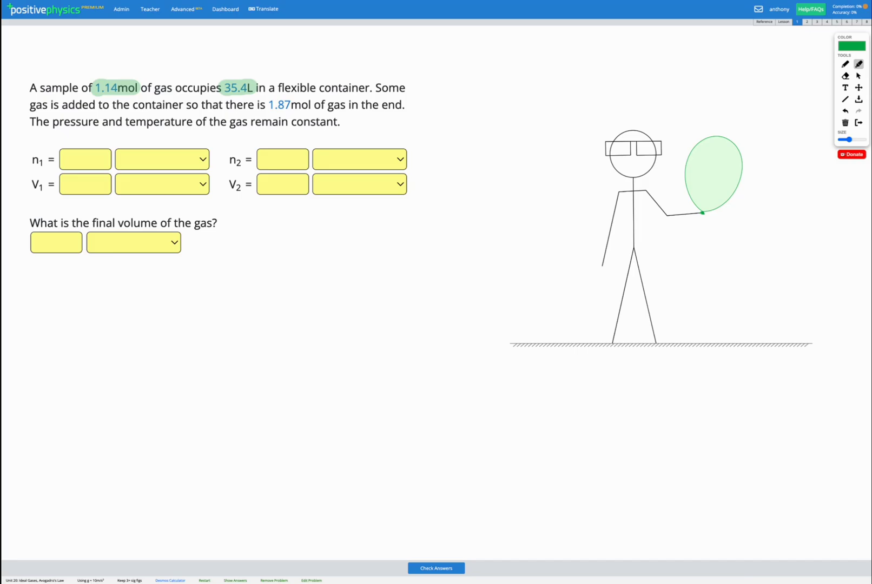
drag(266, 105, 313, 105)
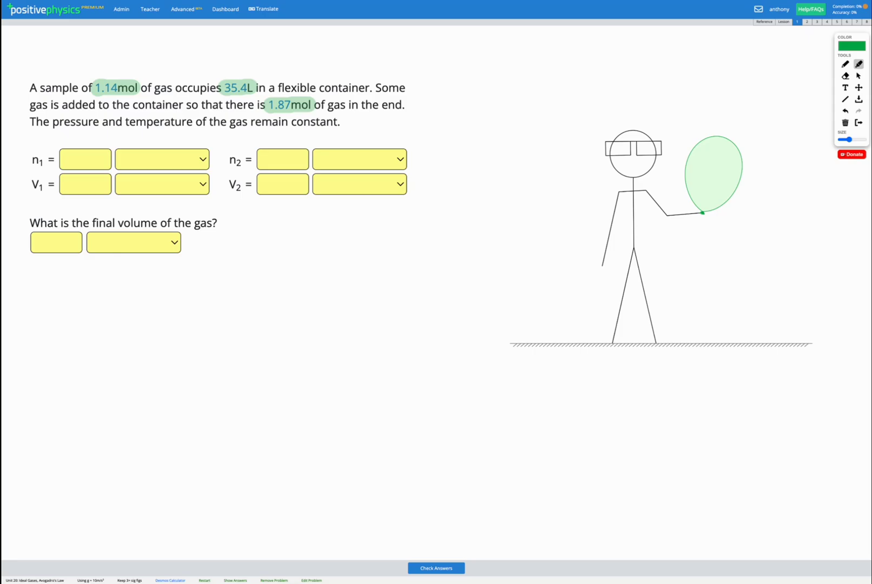
Highlight that pressure and temperature remain constant, and the phrase 'final volume'.
drag(53, 122, 194, 122)
drag(250, 123, 338, 122)
drag(89, 223, 158, 223)
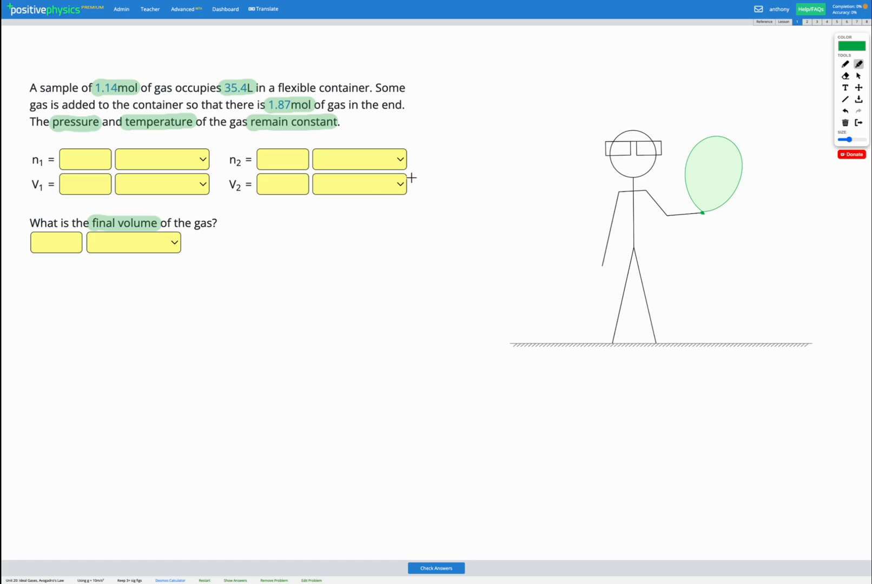
Handwrite n₁ over 1.14mol, V₁ over 35.4L, n₂ by 1.87mol and V₂ over 'final volume'.
click(846, 65)
drag(106, 72, 124, 76)
mouse_move(223, 54)
mouse_down()
mouse_move(229, 72)
mouse_move(241, 53)
mouse_move(241, 76)
mouse_up()
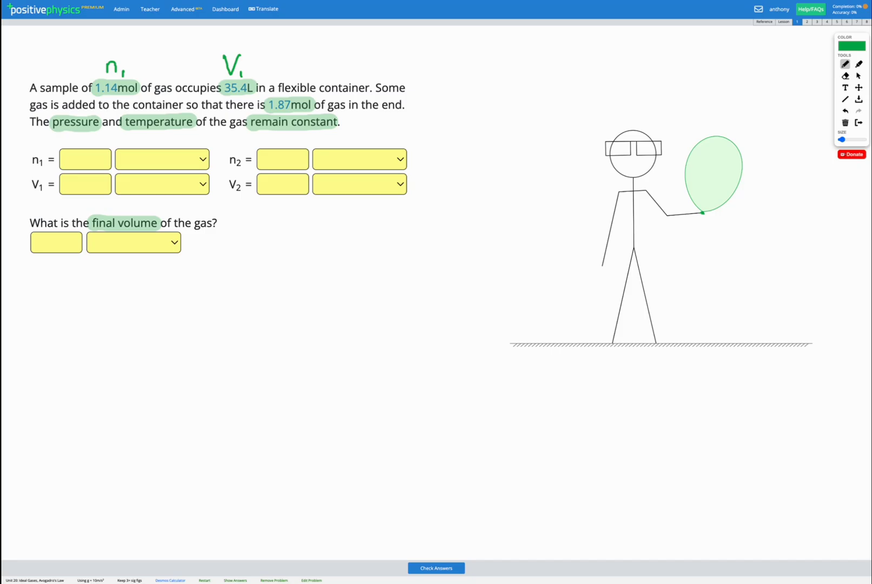
mouse_move(313, 101)
mouse_down()
mouse_move(322, 71)
mouse_move(350, 71)
mouse_up()
mouse_move(142, 218)
mouse_down()
mouse_move(163, 201)
mouse_move(173, 217)
mouse_up()
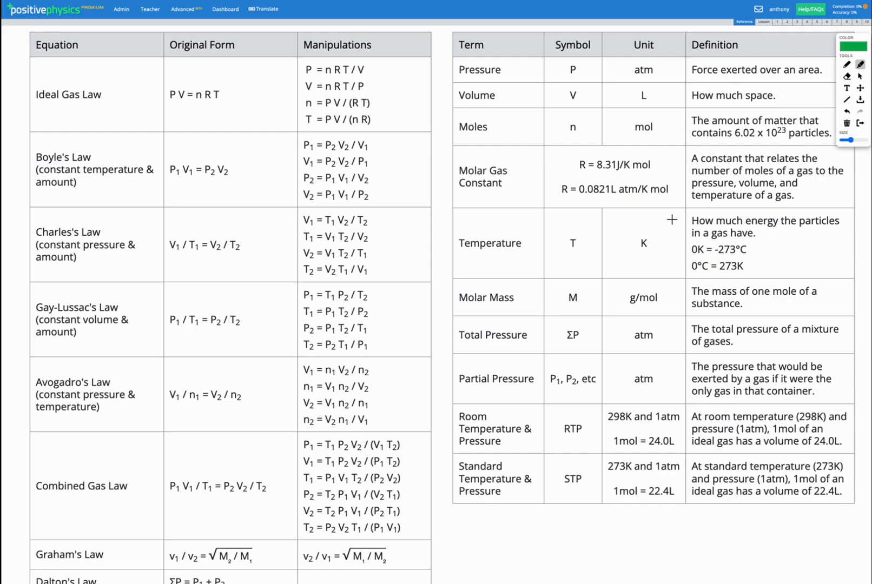
On the reference sheet, highlight the Avogadro's Law heading, its constant-temperature condition and V1/n1 = V2/n2.
mouse_move(30, 382)
mouse_down()
mouse_move(119, 382)
mouse_move(61, 395)
mouse_move(131, 395)
mouse_up()
drag(36, 407, 101, 408)
drag(165, 395, 248, 396)
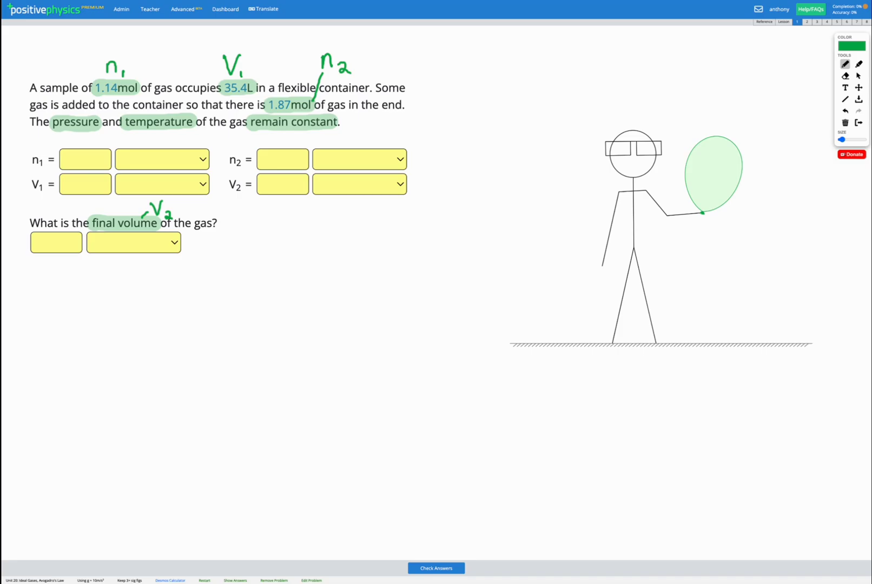
Handwrite the equation V₁/n₁ = V₂/n₂ beneath the question.
drag(107, 278, 123, 279)
drag(130, 294, 144, 307)
drag(108, 339, 127, 344)
drag(161, 288, 174, 289)
mouse_move(163, 296)
mouse_down()
mouse_move(219, 273)
mouse_move(235, 305)
mouse_up()
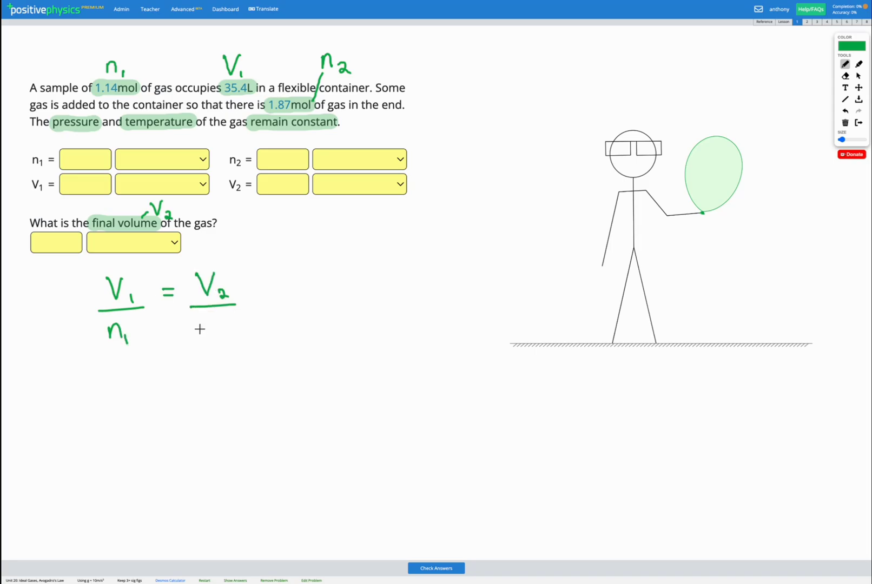
drag(199, 331, 226, 342)
Enter n₁ as 1.14 mol.
click(859, 77)
click(88, 159)
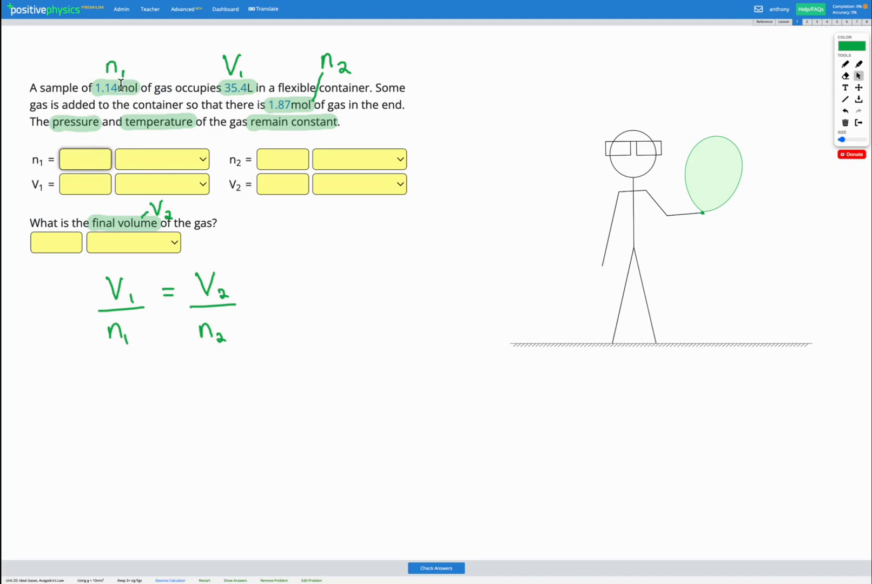
text(1.14)
click(162, 158)
click(126, 271)
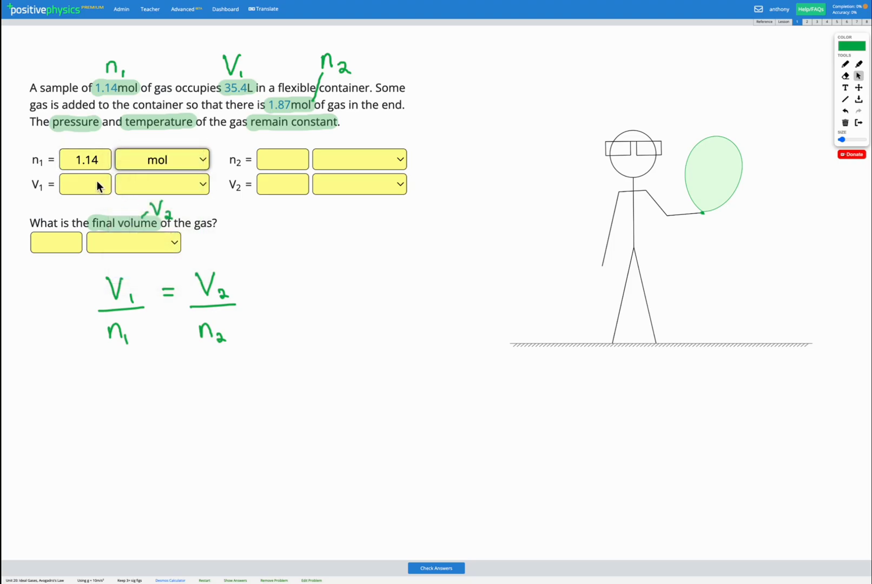
Enter V₁ as 35.4 L.
click(97, 181)
text(35.4)
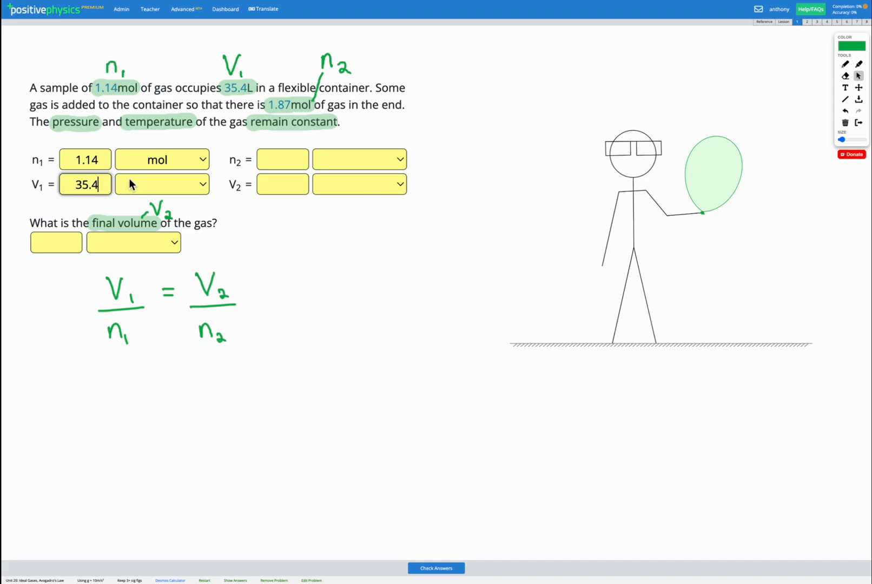
click(131, 179)
click(161, 242)
Enter n₂ as 1.87 mol.
click(283, 161)
text(1.87)
click(318, 161)
click(336, 270)
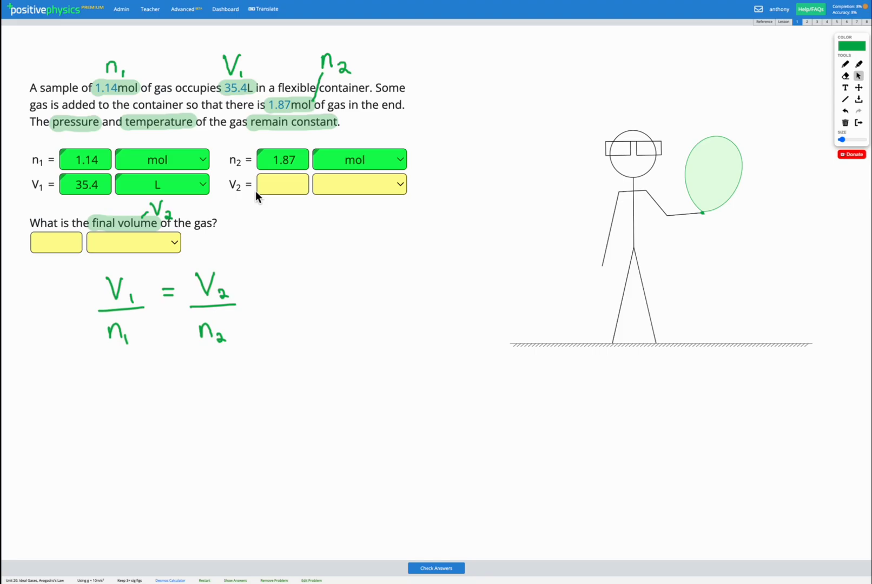
Multiply both sides of the equation by n₂ and cancel the n₂ terms on the right.
click(846, 65)
click(242, 287)
drag(253, 295, 284, 299)
mouse_move(44, 294)
mouse_down()
mouse_move(58, 312)
mouse_move(77, 312)
mouse_up()
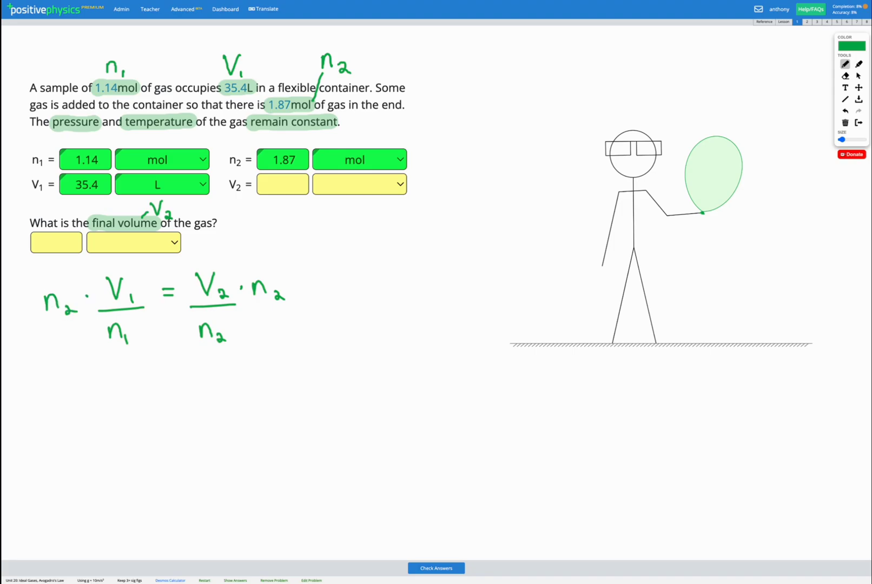
drag(191, 353, 277, 268)
Write the rearranged formula V₂ = V₁·n₂/n₁ followed by an equals sign.
mouse_move(76, 391)
mouse_down()
mouse_move(98, 394)
mouse_move(113, 425)
mouse_move(131, 403)
mouse_move(134, 410)
mouse_move(177, 386)
mouse_move(186, 419)
mouse_move(213, 398)
mouse_move(218, 406)
mouse_up()
click(193, 399)
drag(222, 401, 232, 410)
drag(155, 427, 247, 418)
drag(186, 441, 189, 440)
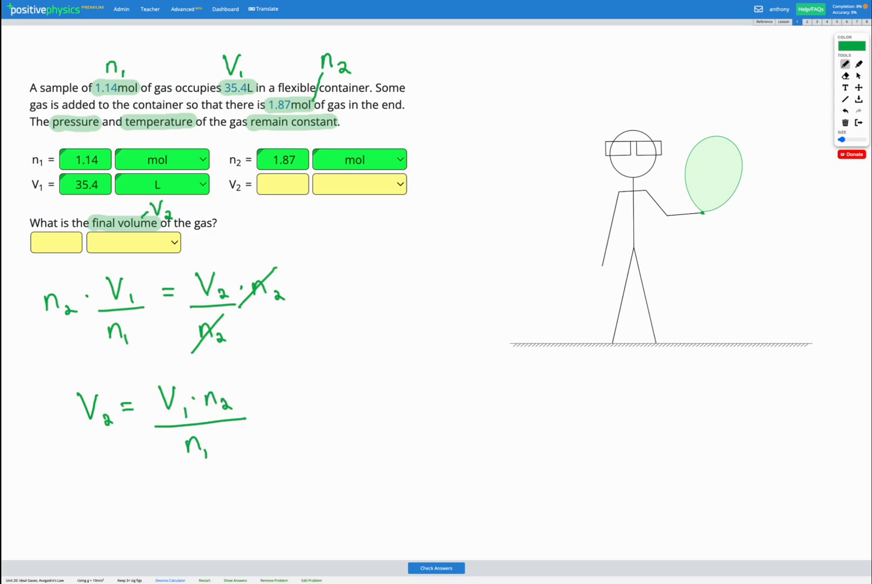
drag(259, 399, 272, 397)
mouse_move(261, 405)
mouse_down()
mouse_move(302, 392)
mouse_move(291, 403)
mouse_up()
Substitute the values as 35.4 · 1.87 over 1.14.
drag(312, 382, 312, 403)
drag(313, 381, 348, 396)
click(330, 399)
mouse_move(345, 385)
mouse_down()
mouse_move(344, 403)
mouse_move(375, 403)
mouse_move(402, 383)
mouse_move(417, 396)
mouse_up()
click(360, 388)
click(387, 400)
drag(287, 414, 420, 399)
click(336, 434)
mouse_move(329, 420)
mouse_down()
mouse_move(327, 436)
mouse_move(373, 431)
mouse_up()
drag(366, 422, 366, 437)
Write the result = 58.1.
drag(438, 388, 453, 394)
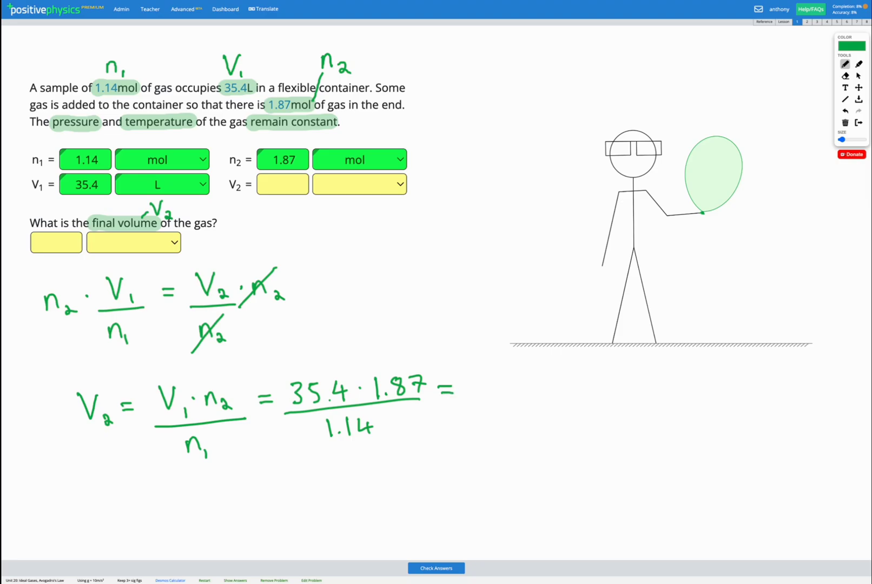
drag(470, 378, 470, 386)
mouse_move(471, 377)
mouse_down()
mouse_move(484, 377)
mouse_move(469, 394)
mouse_move(496, 380)
mouse_move(512, 396)
mouse_move(550, 393)
mouse_up()
click(503, 390)
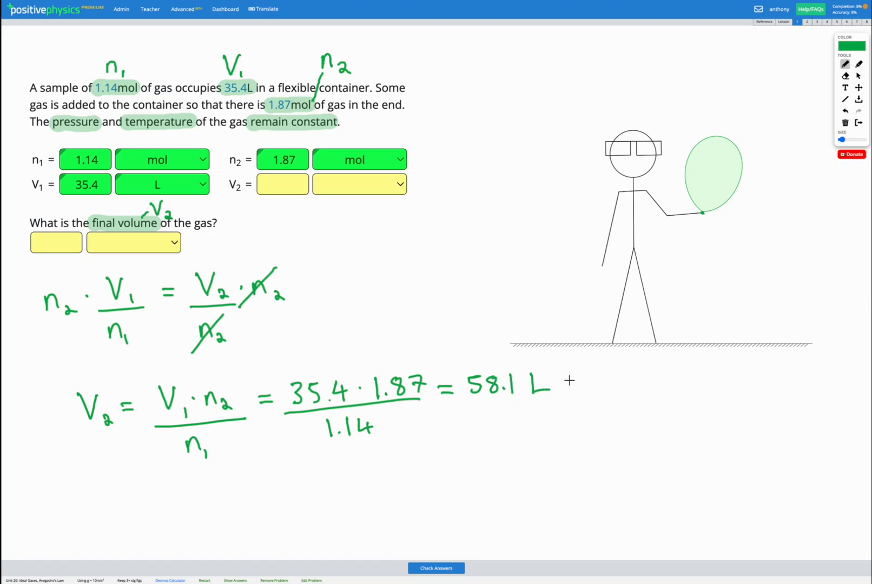
Enter V₂ as 58.1 L.
click(859, 76)
click(286, 185)
text(58.1)
click(346, 184)
key(l)
key(Return)
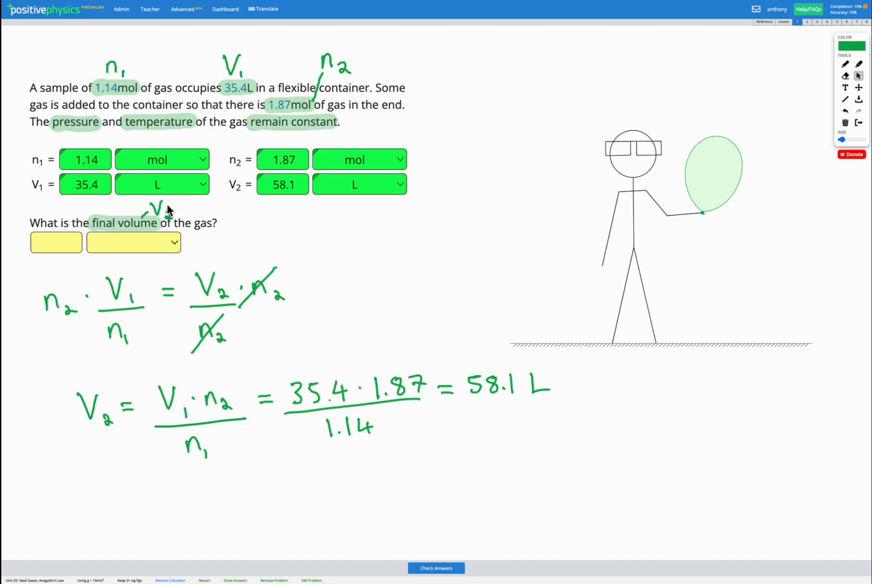
Enter 58.1 with unit L in the final-volume answer box.
click(64, 238)
text(58.1)
click(113, 245)
key(l)
key(Return)
key(Return)
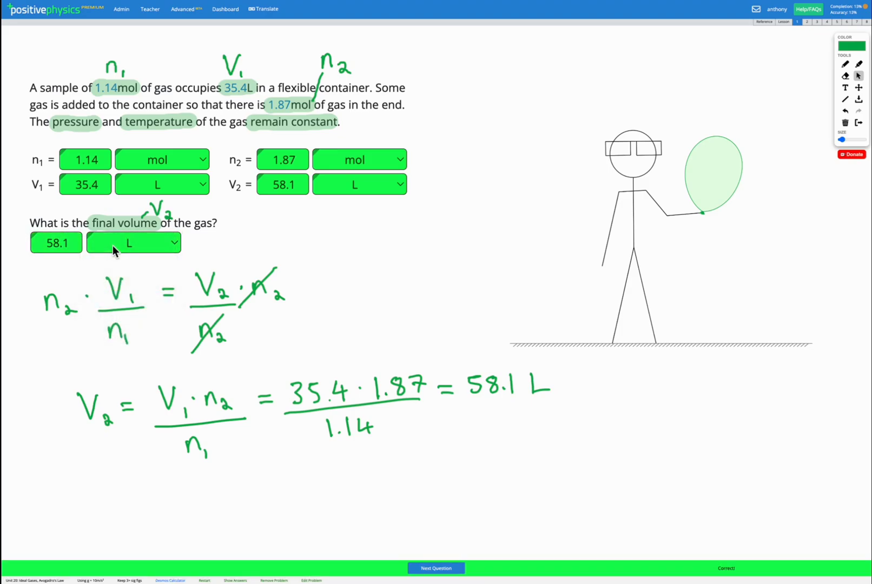